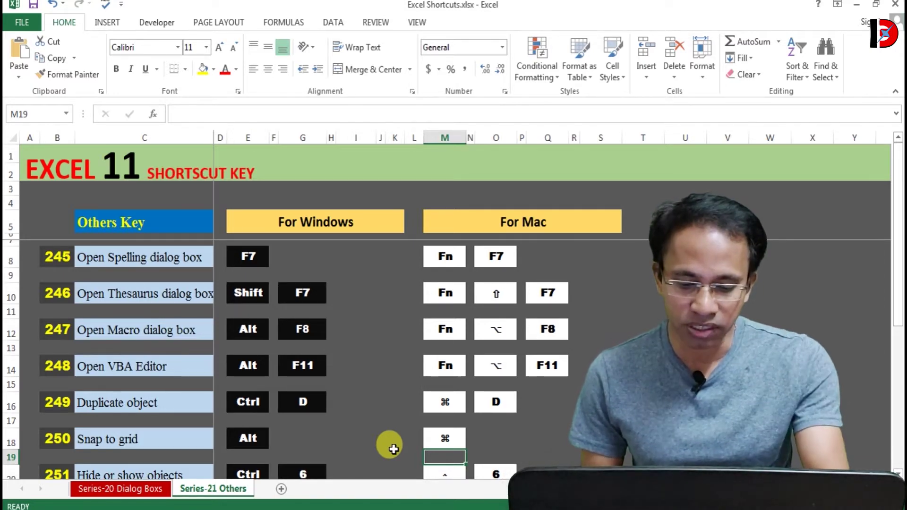
# Run a spelling check with F7, then look up synonyms with Shift+F7, closing both.
pyautogui.press('F7')
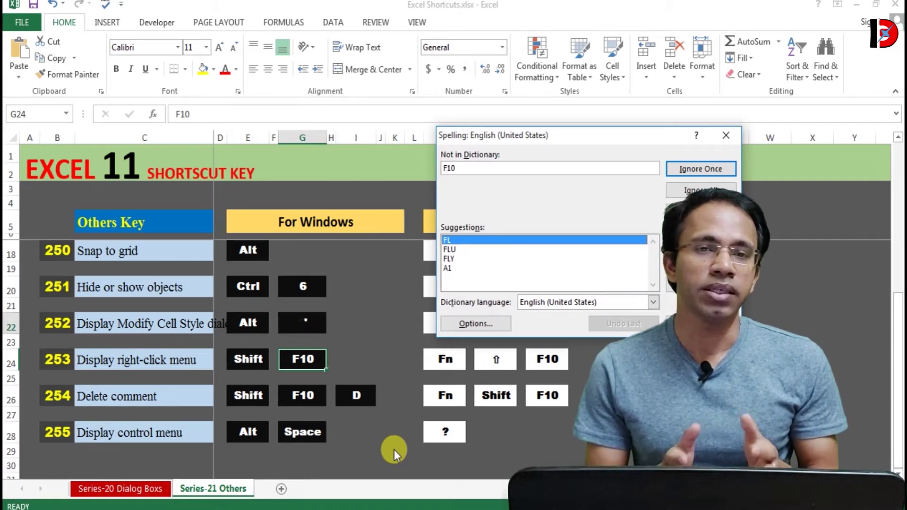
pyautogui.press('Escape')
pyautogui.scroll(3, 403, 350)
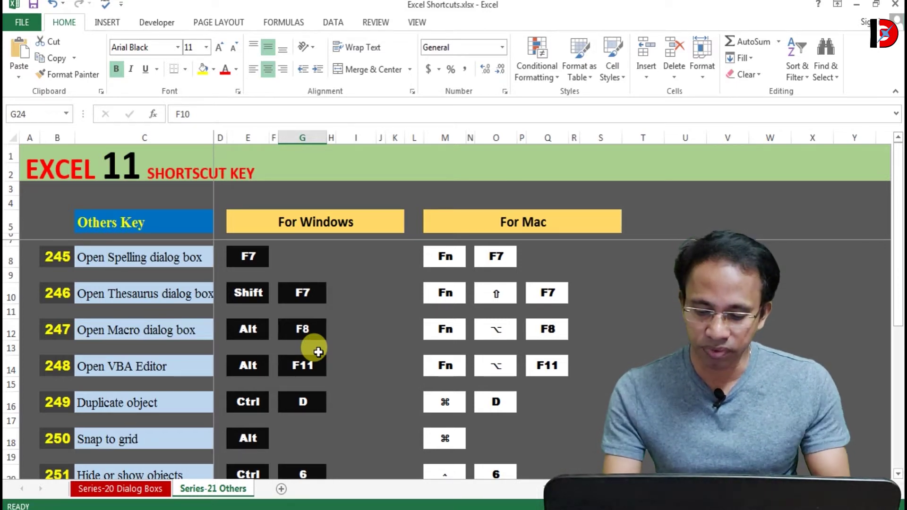
pyautogui.hotkey('shift', 'F7')
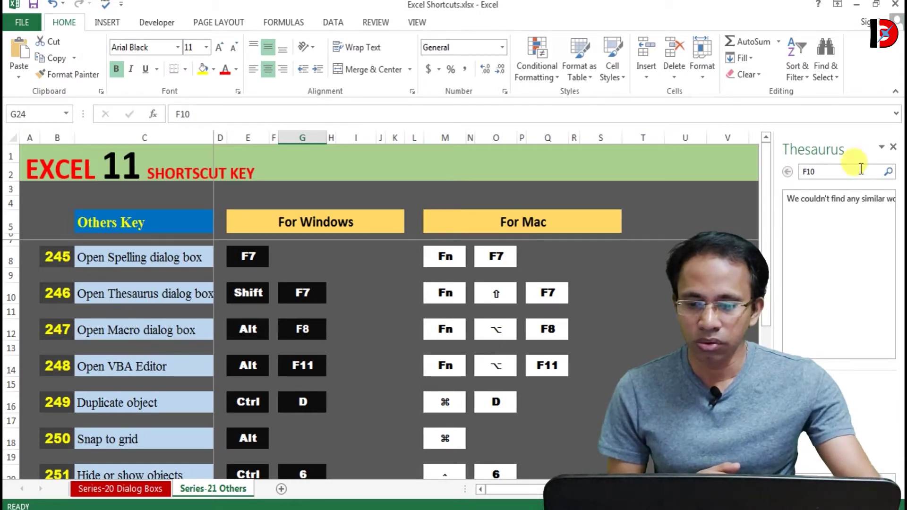
pyautogui.click(893, 147)
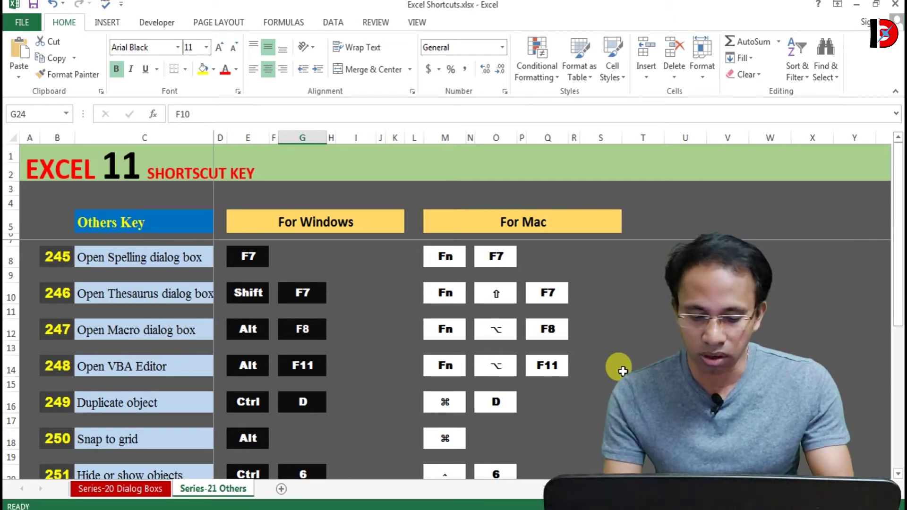
# Open the macro list, type SDS as a name, and dismiss it without creating a macro.
pyautogui.hotkey('alt', 'F8')
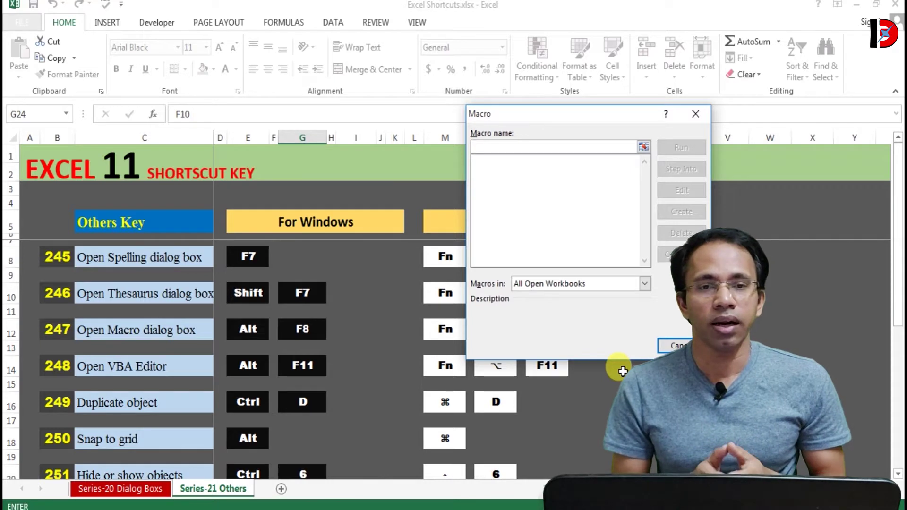
pyautogui.write('SDS')
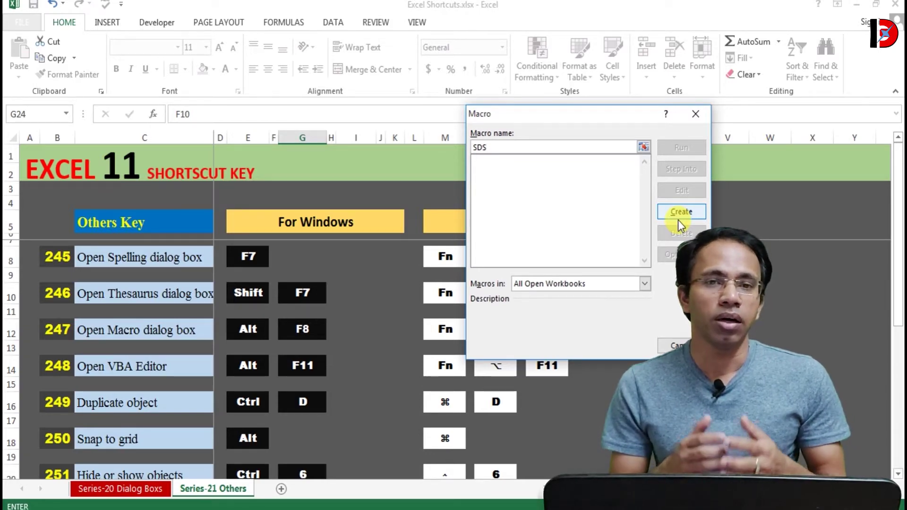
pyautogui.click(679, 347)
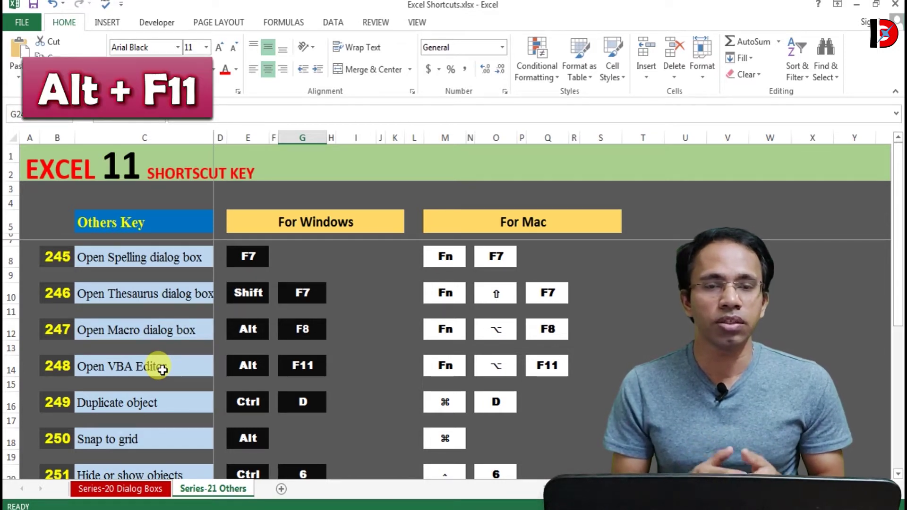
# Open Sheet17's code in the VBA editor, then close the editor.
pyautogui.hotkey('alt', 'F11')
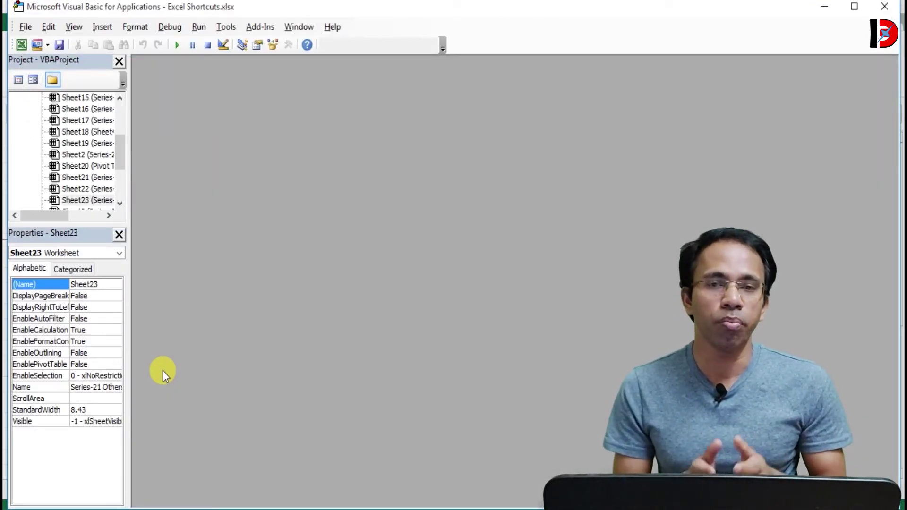
pyautogui.click(87, 121)
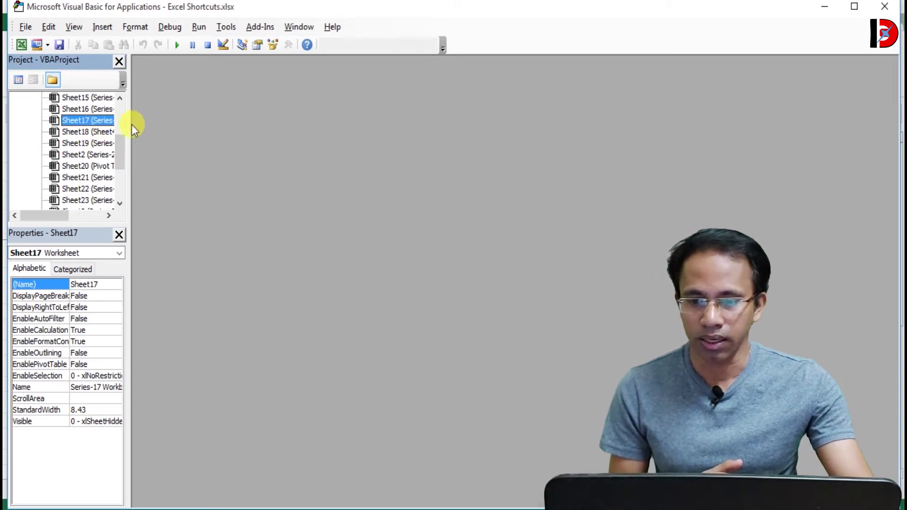
pyautogui.doubleClick(107, 119)
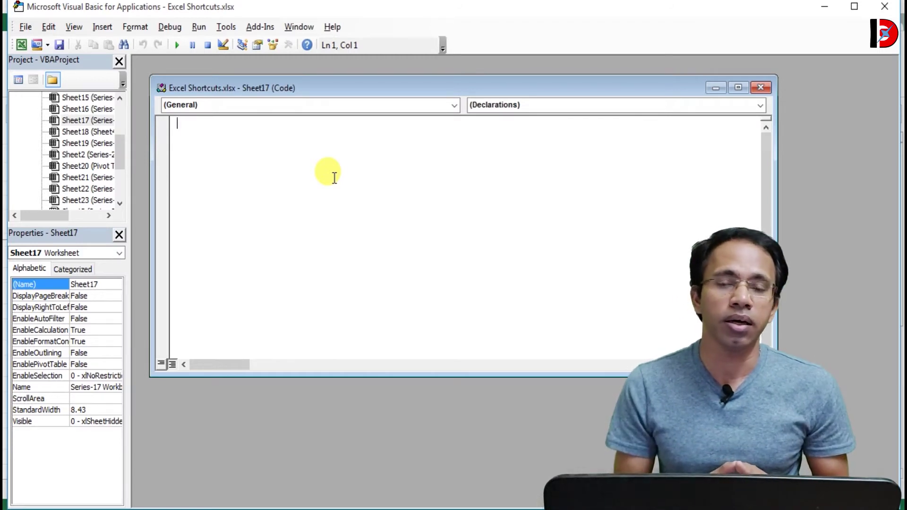
pyautogui.click(885, 6)
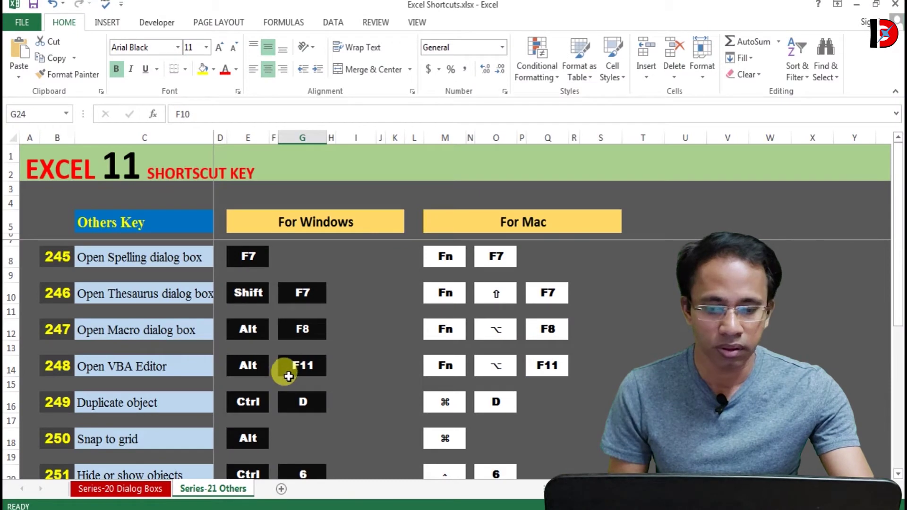
# Enter the word DIGITAL in cell I14.
pyautogui.scroll(-2, 274, 371)
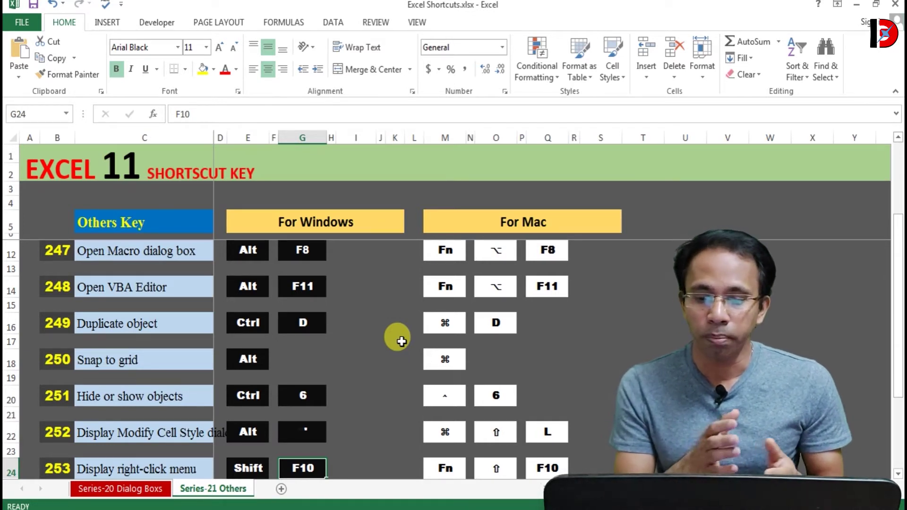
pyautogui.click(381, 279)
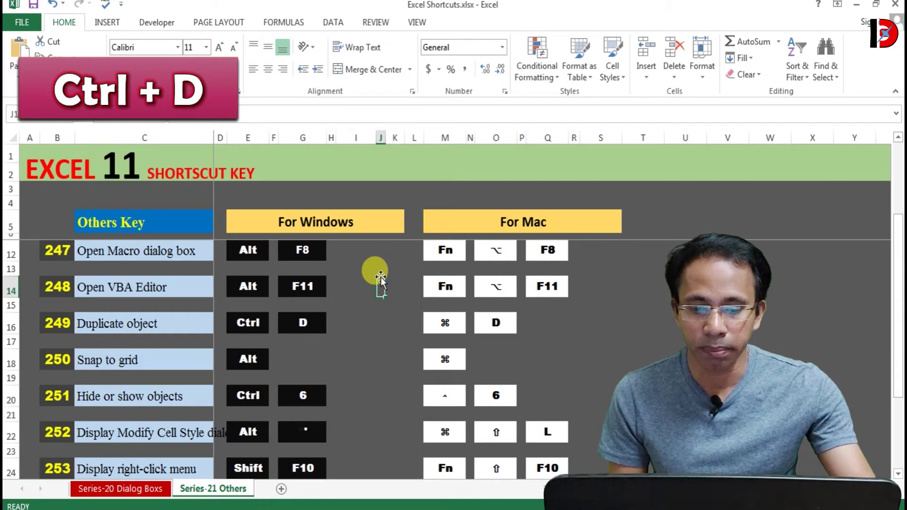
pyautogui.click(352, 287)
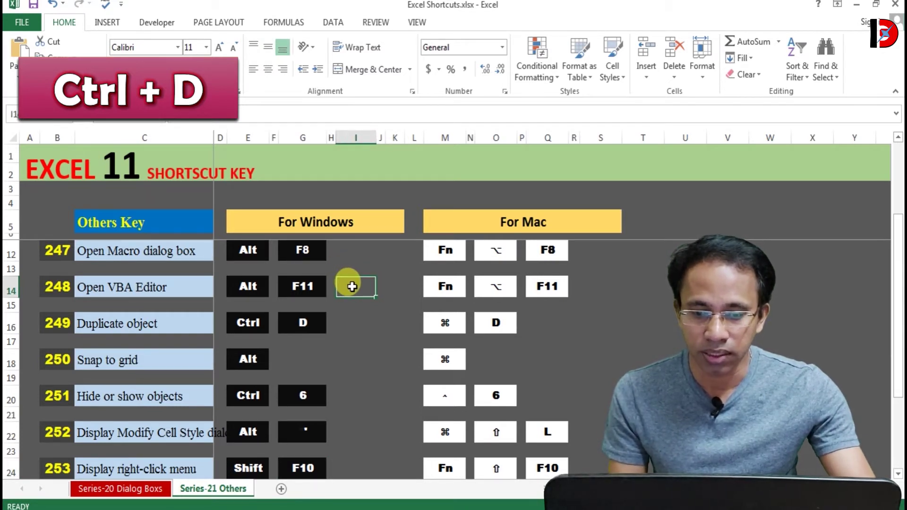
pyautogui.write('DIGITAL')
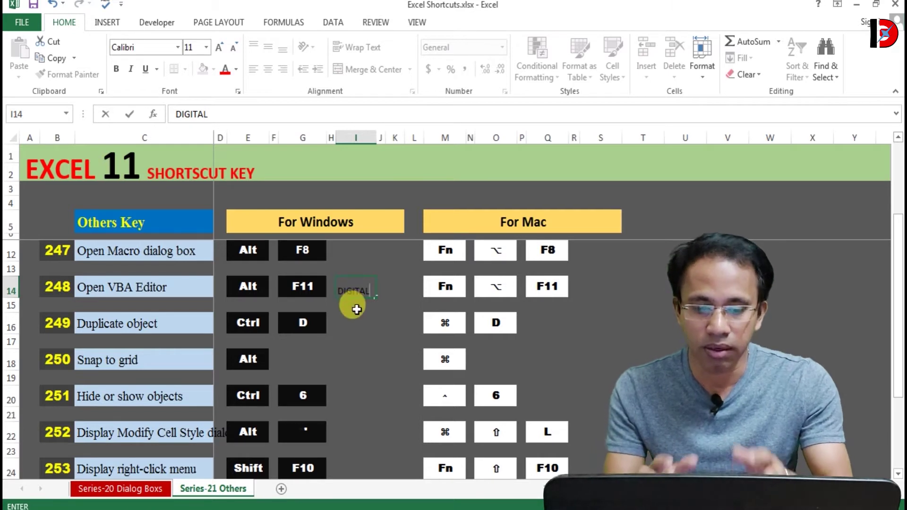
pyautogui.press('Return')
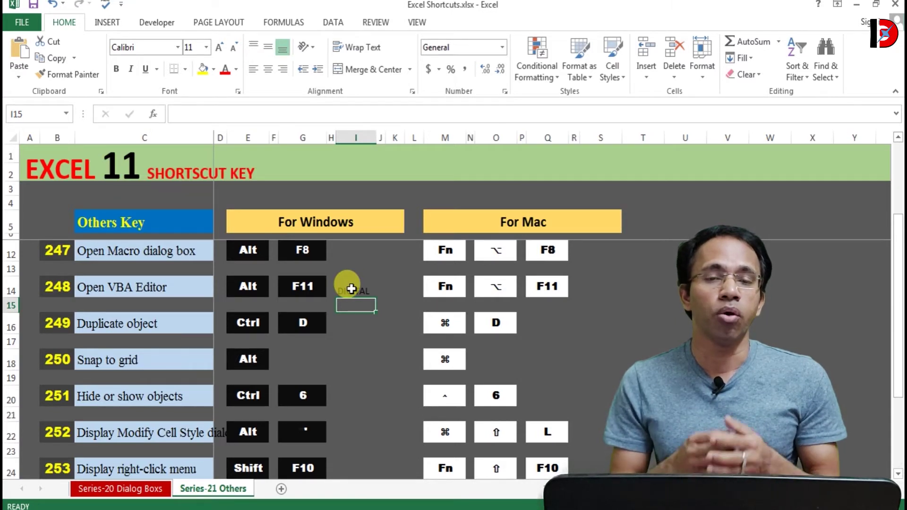
# Fill DIGITAL down into I15 through I18 with Ctrl+D, then clear I14:I20.
pyautogui.click(351, 289)
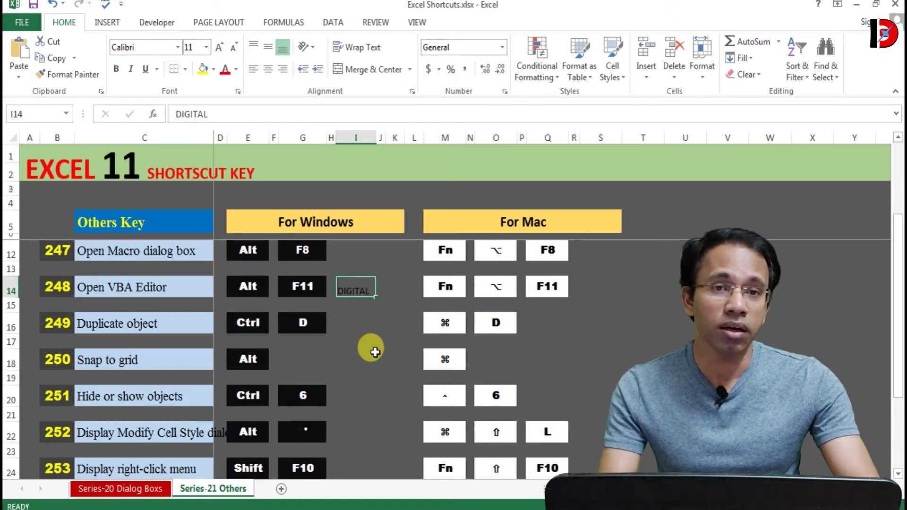
pyautogui.click(371, 352)
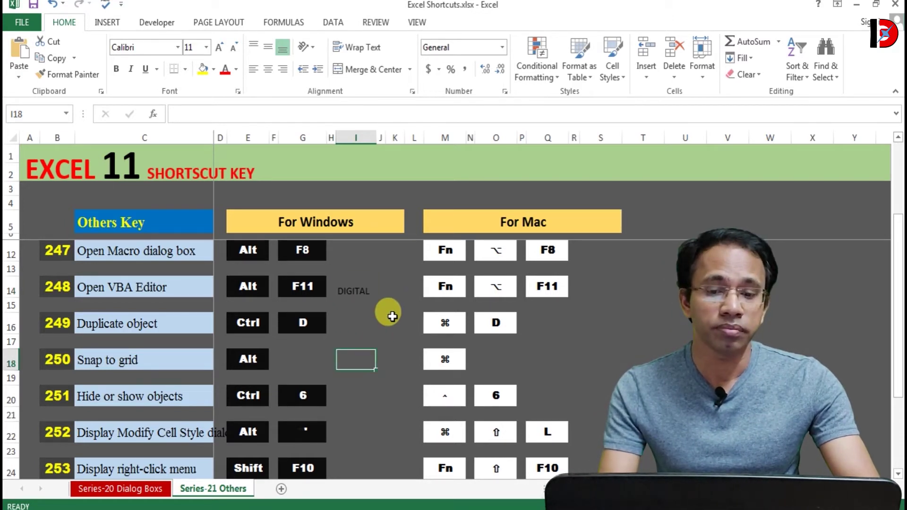
pyautogui.click(357, 288)
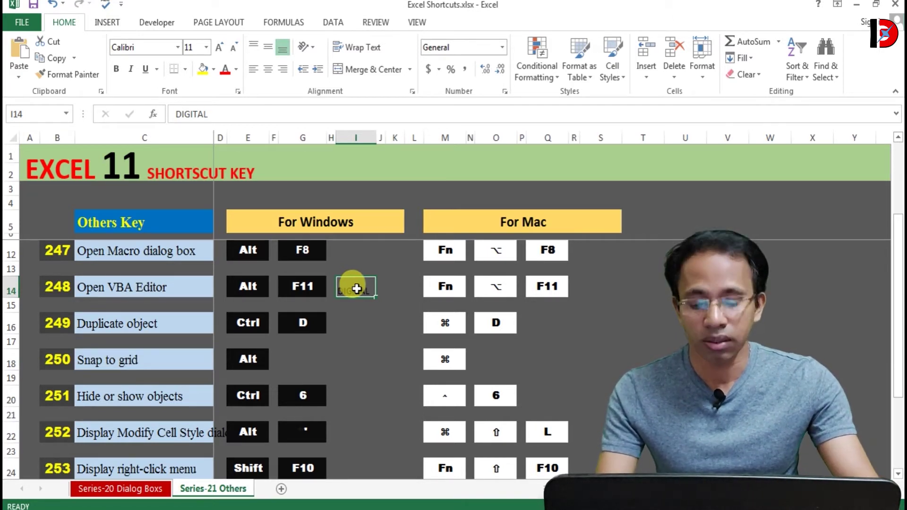
pyautogui.click(351, 306)
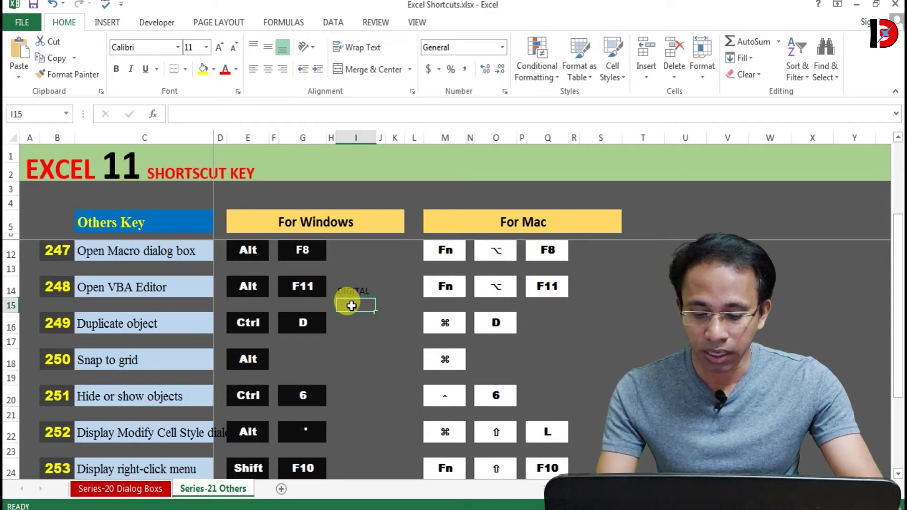
pyautogui.hotkey('ctrl', 'd')
pyautogui.click(352, 324)
pyautogui.hotkey('ctrl', 'd')
pyautogui.click(353, 343)
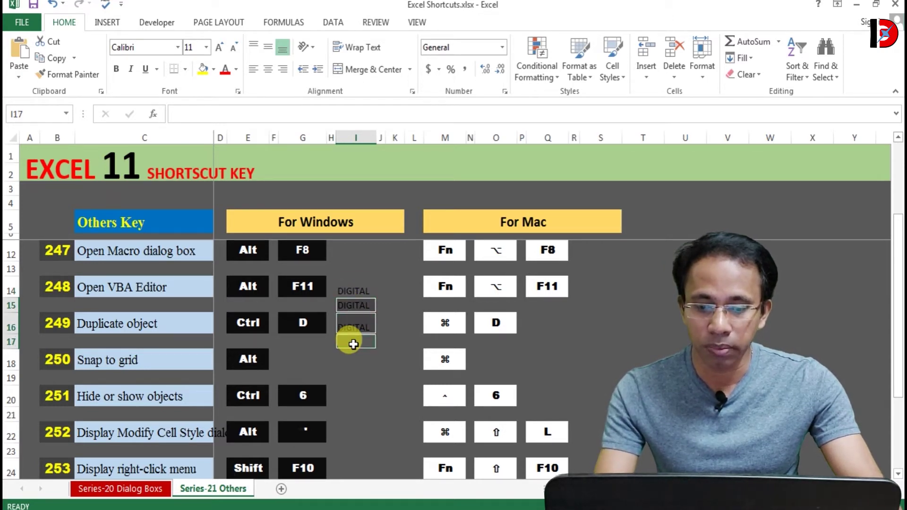
pyautogui.hotkey('ctrl', 'd')
pyautogui.click(354, 360)
pyautogui.hotkey('ctrl', 'd')
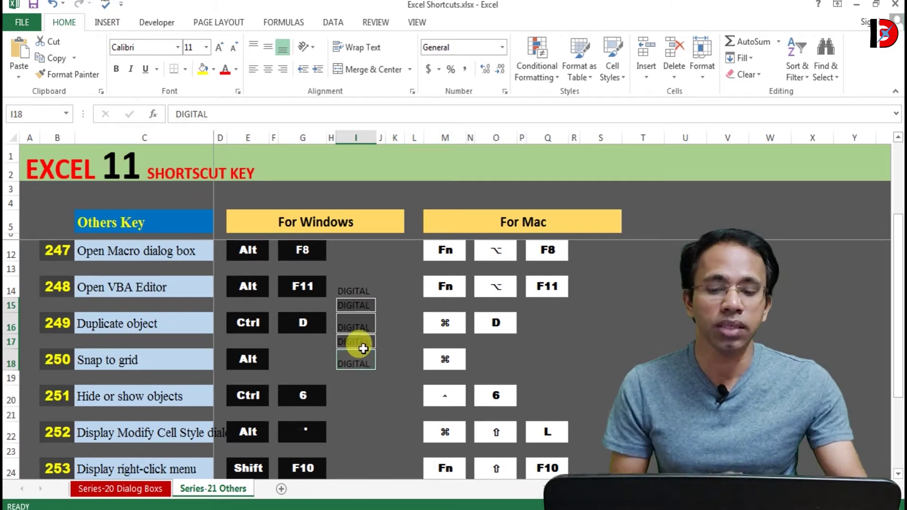
pyautogui.moveTo(358, 284); pyautogui.dragTo(356, 386)
pyautogui.press('Delete')
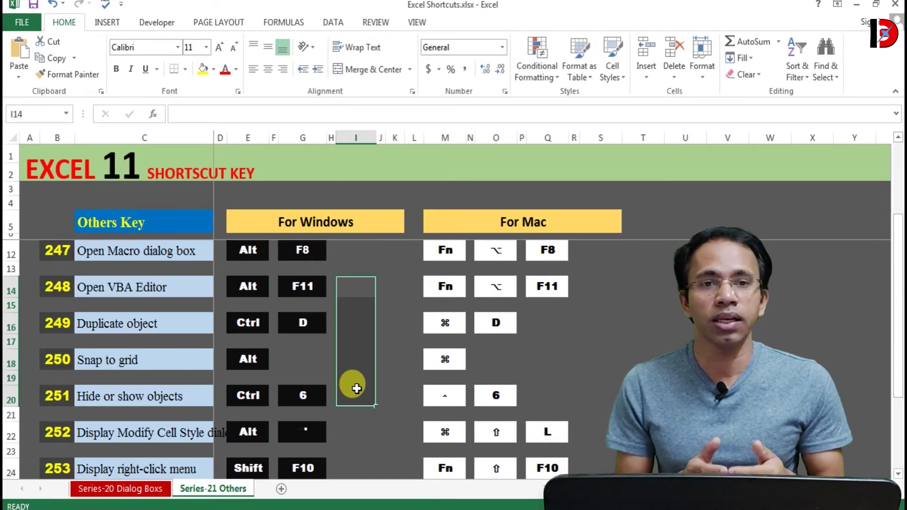
# Press Alt on the cleared Series-21 Others sheet.
pyautogui.press('alt')
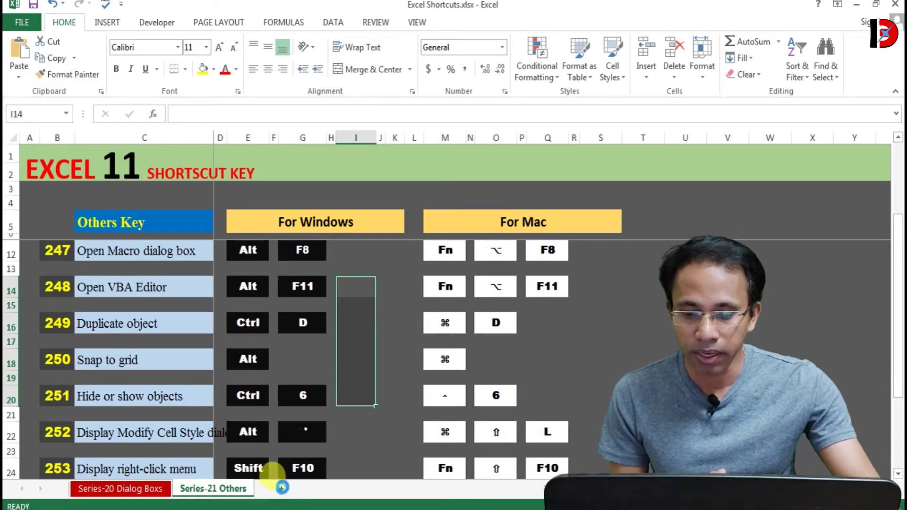
# Add a new sheet and draw a rectangle shape over cells E4 to F6.
pyautogui.click(281, 490)
pyautogui.click(251, 221)
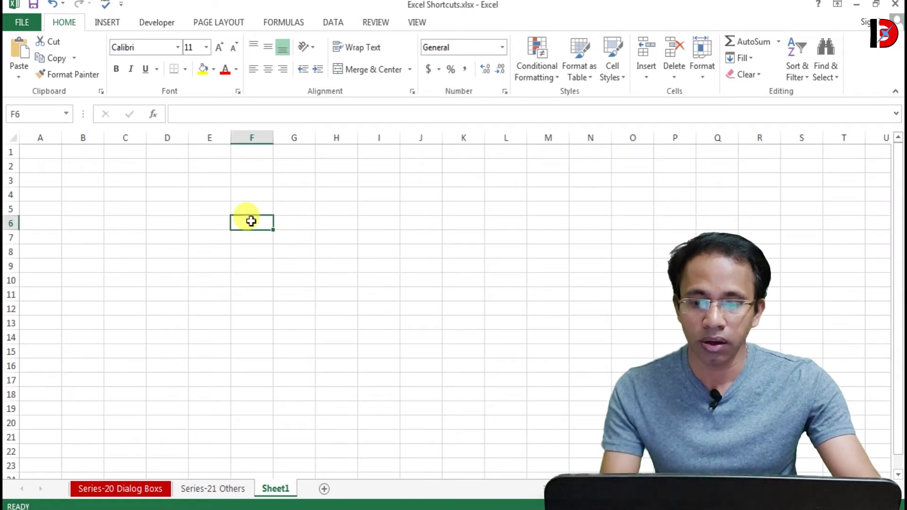
pyautogui.click(111, 21)
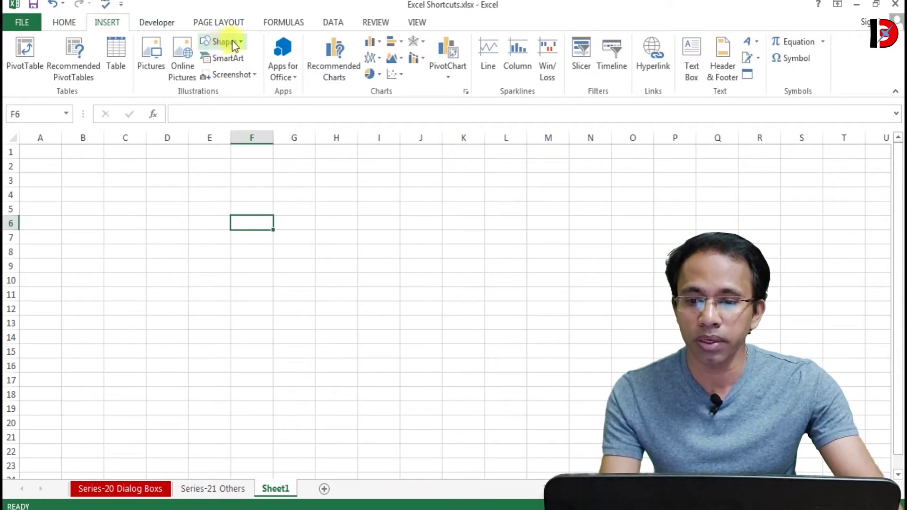
pyautogui.click(229, 41)
pyautogui.click(231, 89)
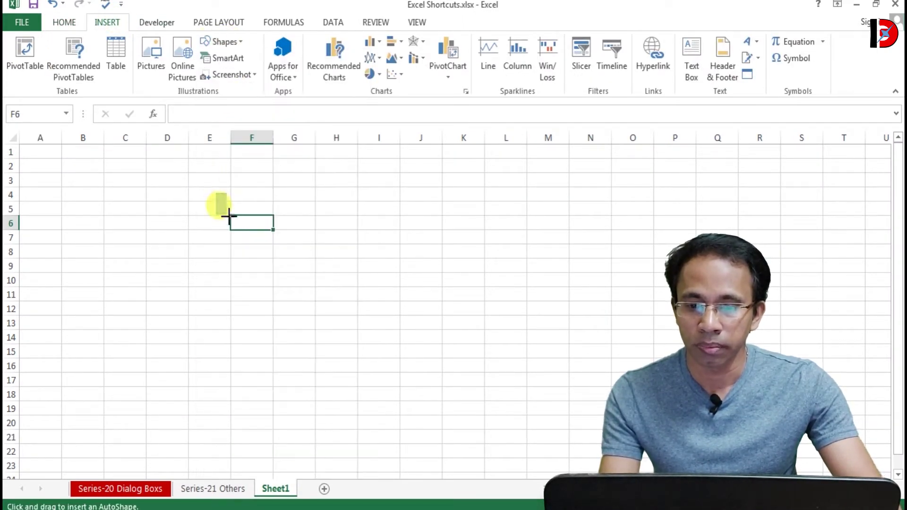
pyautogui.moveTo(216, 192); pyautogui.dragTo(274, 232)
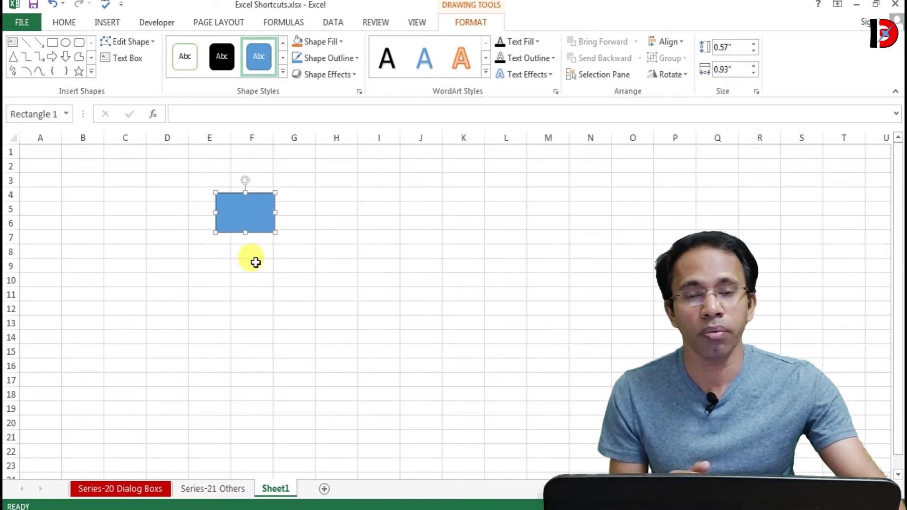
pyautogui.moveTo(238, 229); pyautogui.dragTo(205, 229)
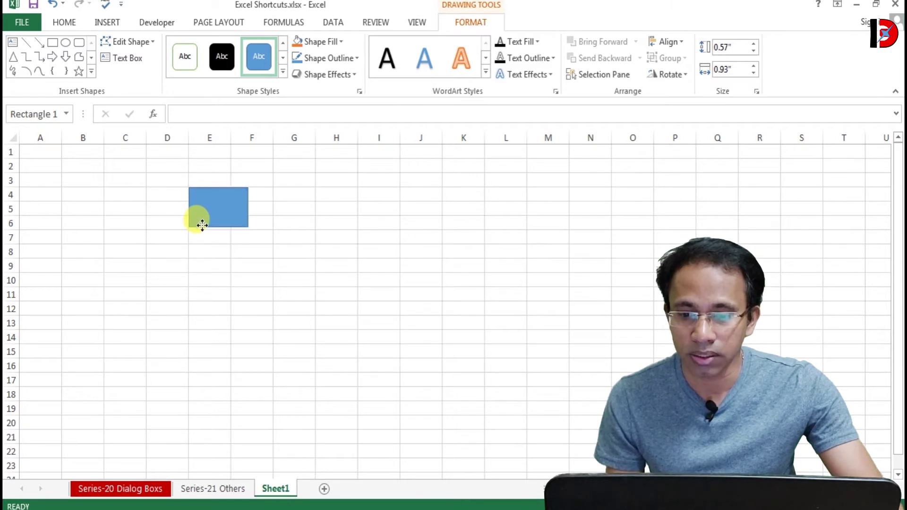
pyautogui.press('Escape')
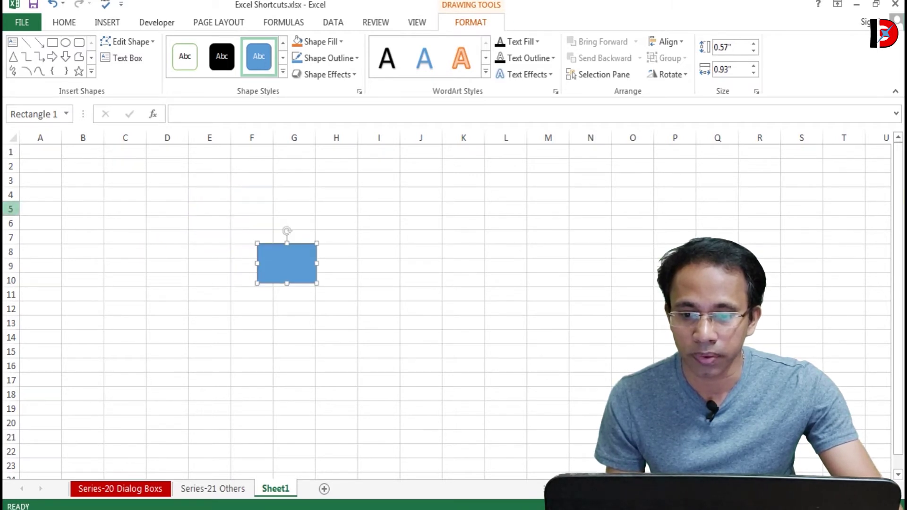
# Make row 4 taller and column E wider, then snap the rectangle to E4's top-left corner.
pyautogui.moveTo(21, 204); pyautogui.dragTo(14, 254)
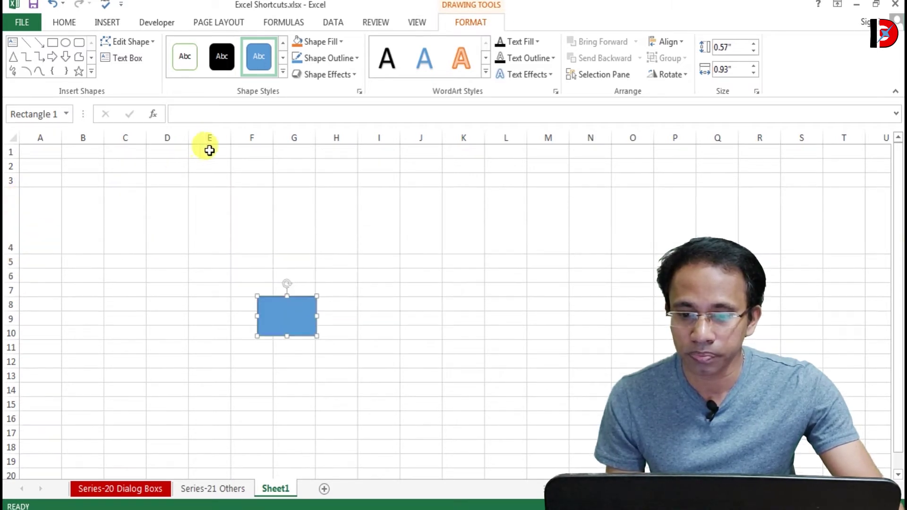
pyautogui.moveTo(227, 138); pyautogui.dragTo(274, 138)
pyautogui.moveTo(305, 322); pyautogui.dragTo(206, 231)
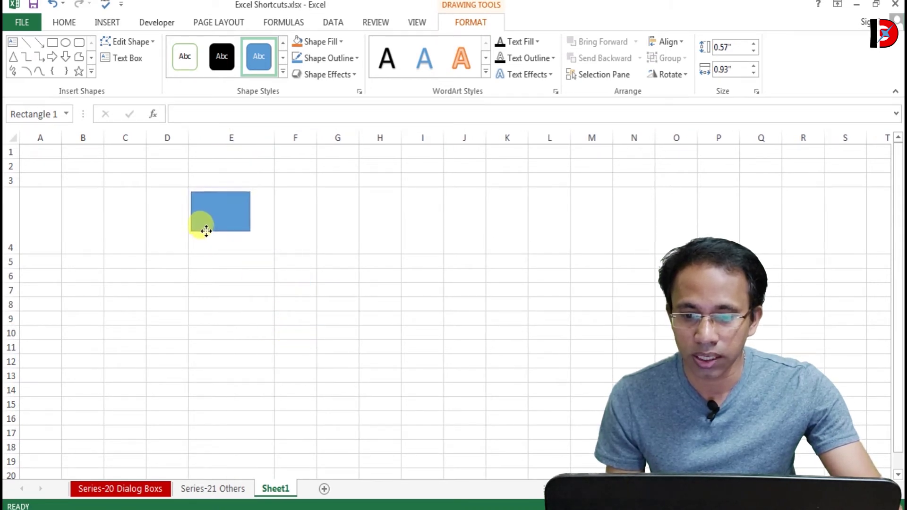
pyautogui.moveTo(206, 230); pyautogui.dragTo(218, 244)
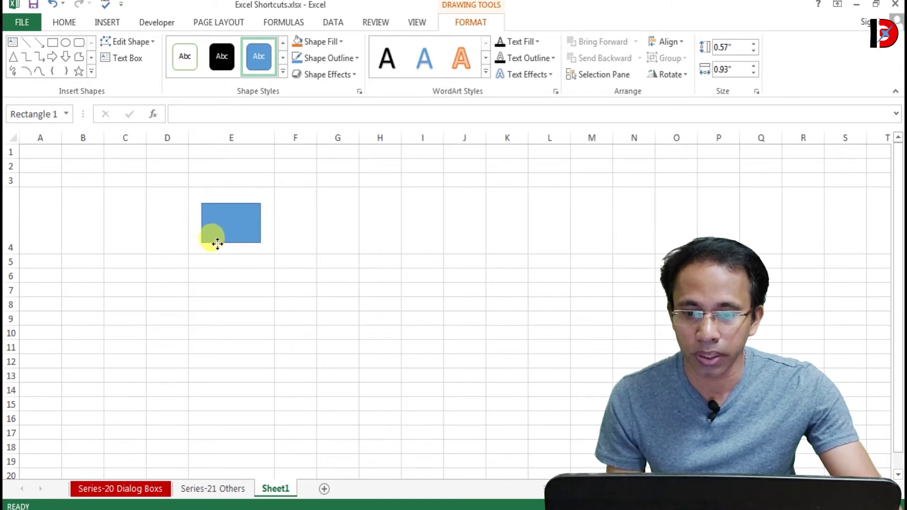
pyautogui.moveTo(217, 245); pyautogui.dragTo(210, 226)
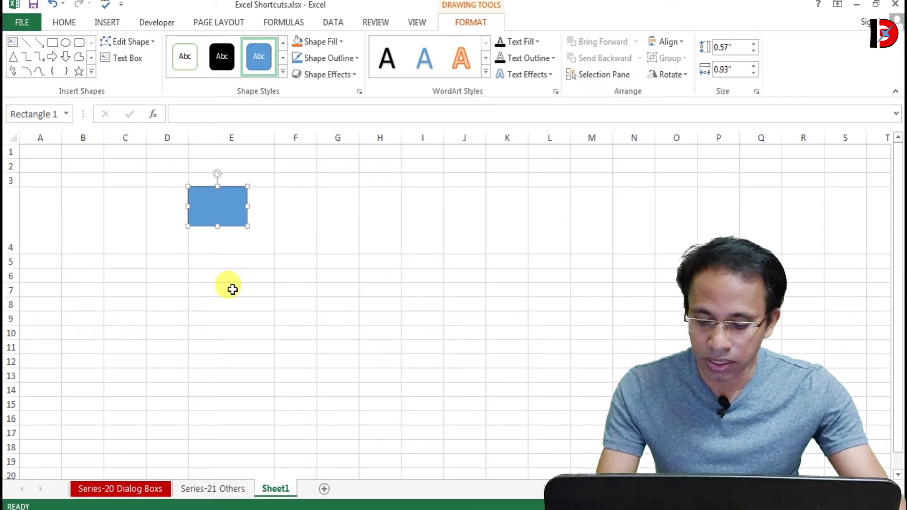
# Duplicate the rectangle beside the original and grid-snap both to 1.71 by 1.35 inches.
pyautogui.hotkey('ctrl', 'd')
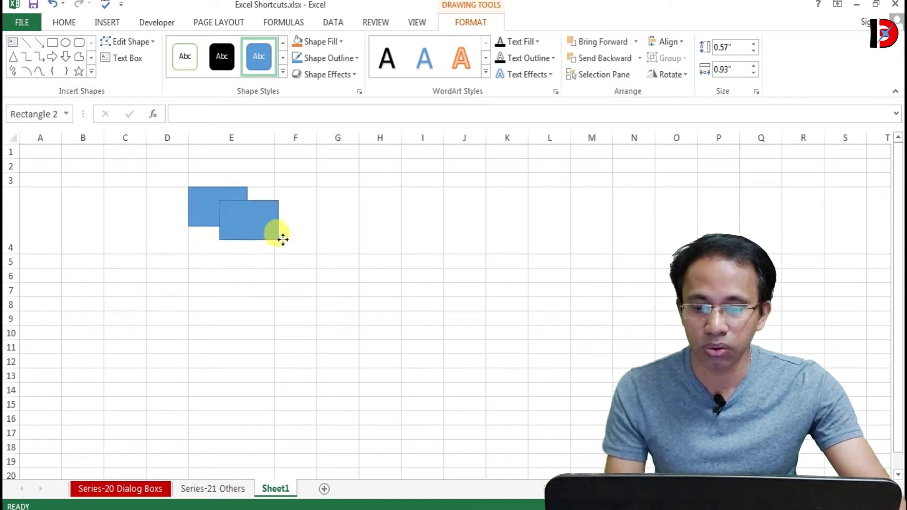
pyautogui.moveTo(237, 235); pyautogui.dragTo(337, 226)
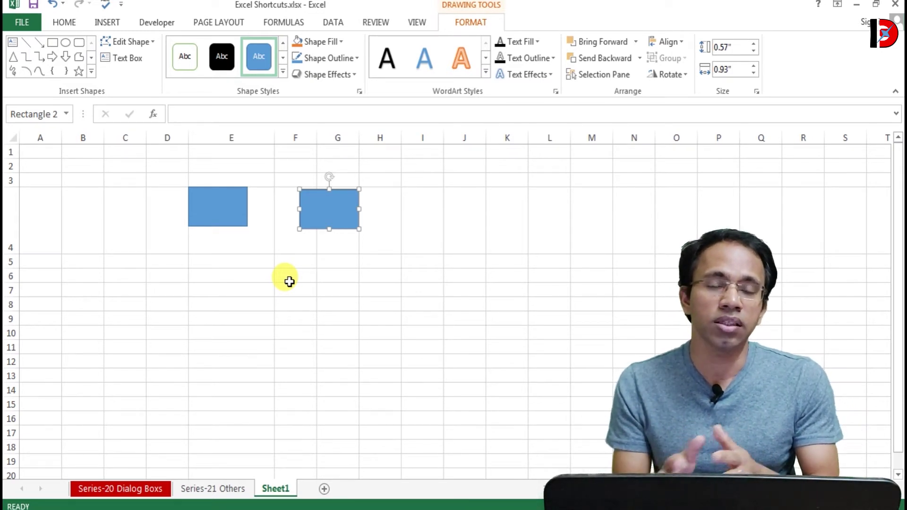
pyautogui.keyDown('ctrl'); pyautogui.click(234, 222); pyautogui.keyUp('ctrl')
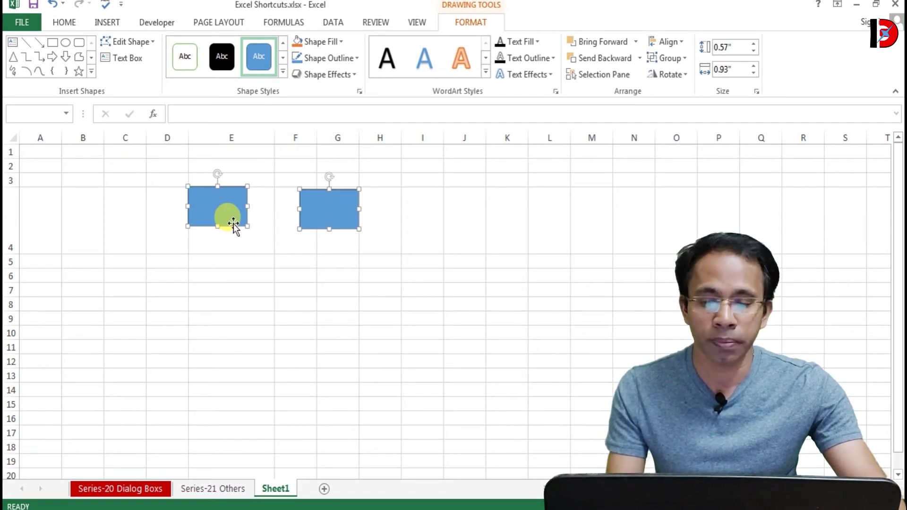
pyautogui.press('alt')
pyautogui.moveTo(219, 224); pyautogui.dragTo(218, 255)
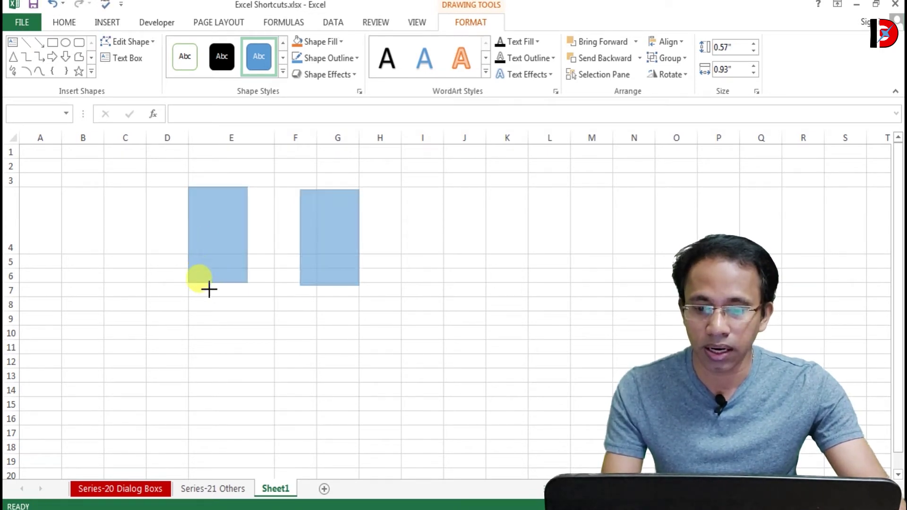
pyautogui.moveTo(218, 255); pyautogui.dragTo(217, 304)
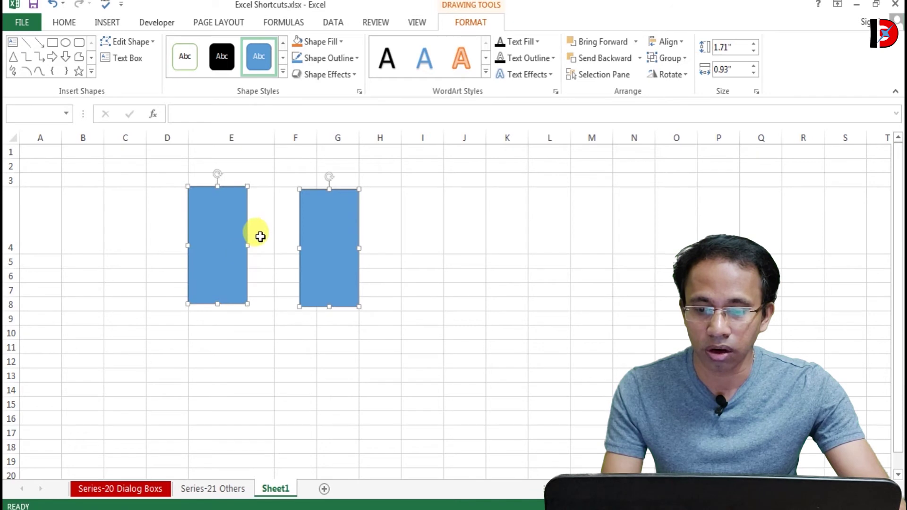
pyautogui.moveTo(247, 244); pyautogui.dragTo(287, 248)
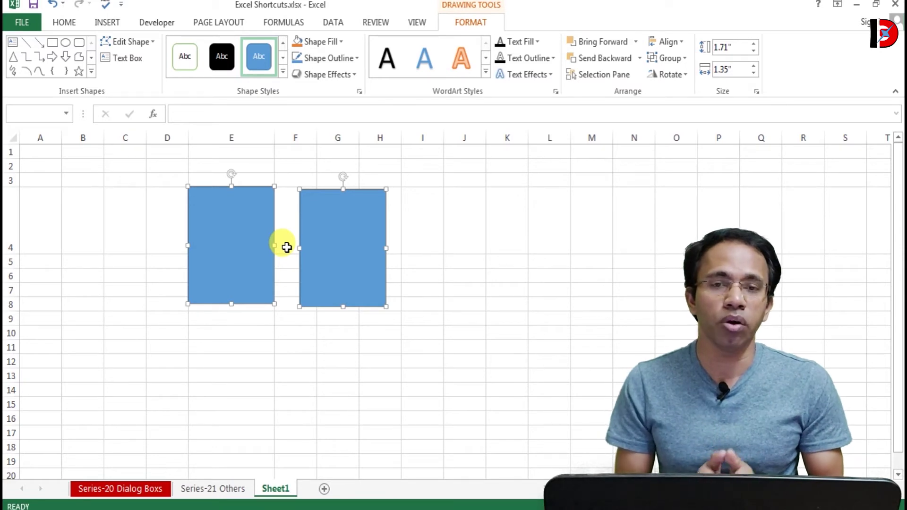
pyautogui.click(211, 497)
pyautogui.scroll(-2, 409, 391)
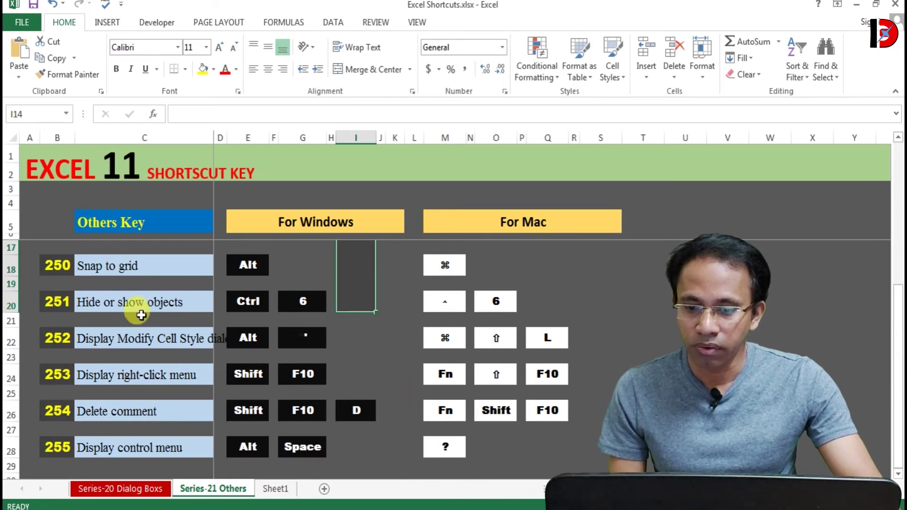
pyautogui.click(390, 332)
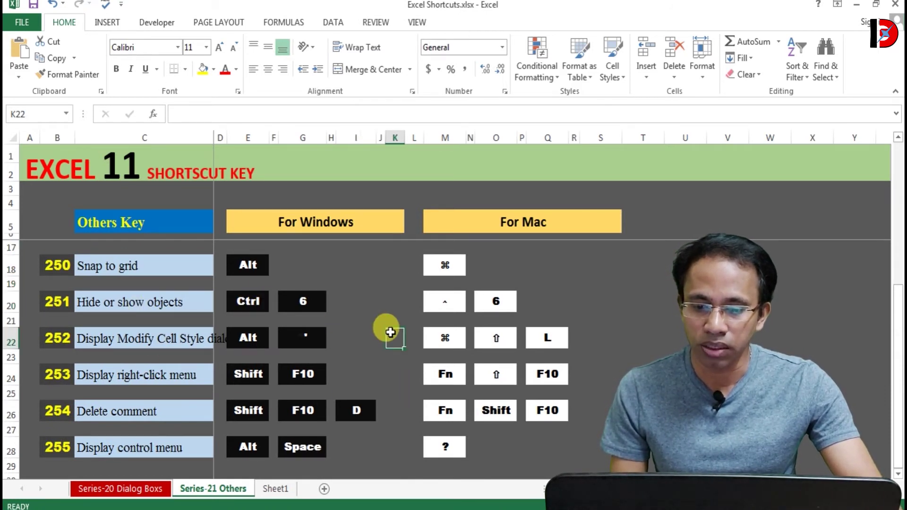
pyautogui.click(275, 488)
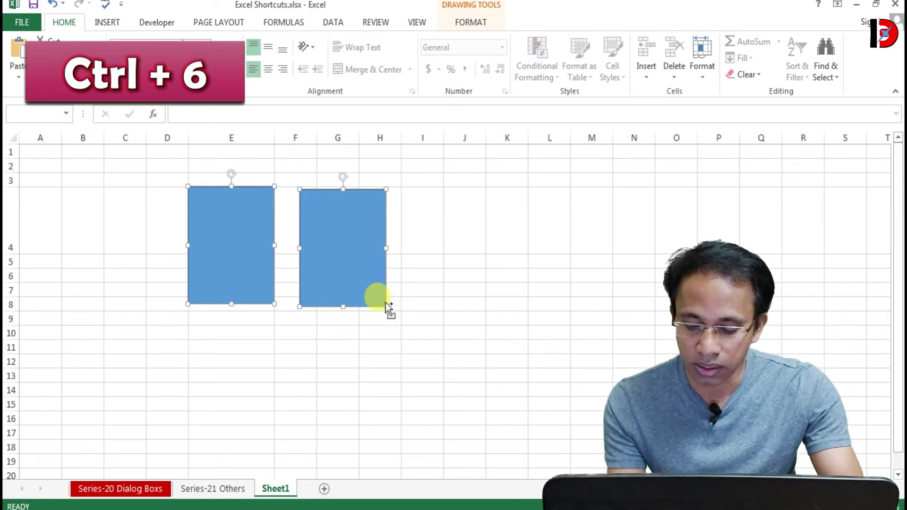
# Hide Sheet1's rectangles with Ctrl+6, then show them again with Ctrl+6.
pyautogui.hotkey('ctrl', '6')
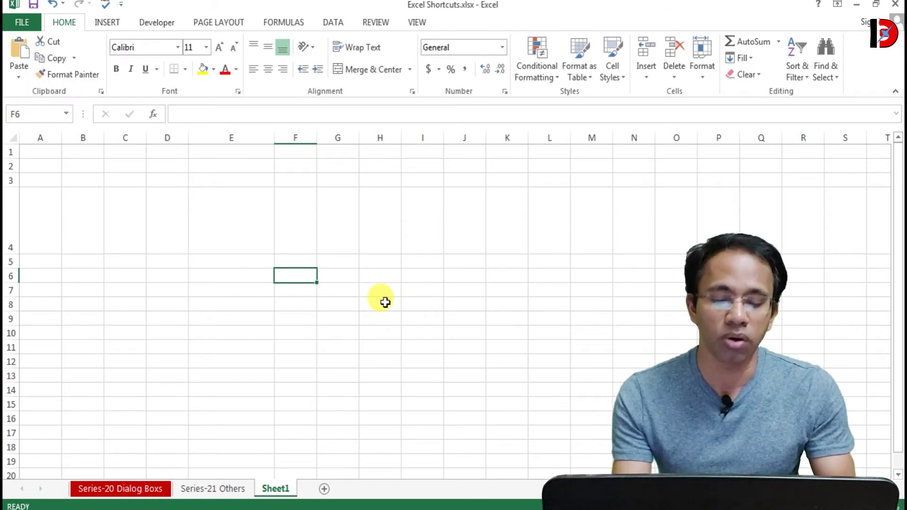
pyautogui.hotkey('ctrl', '6')
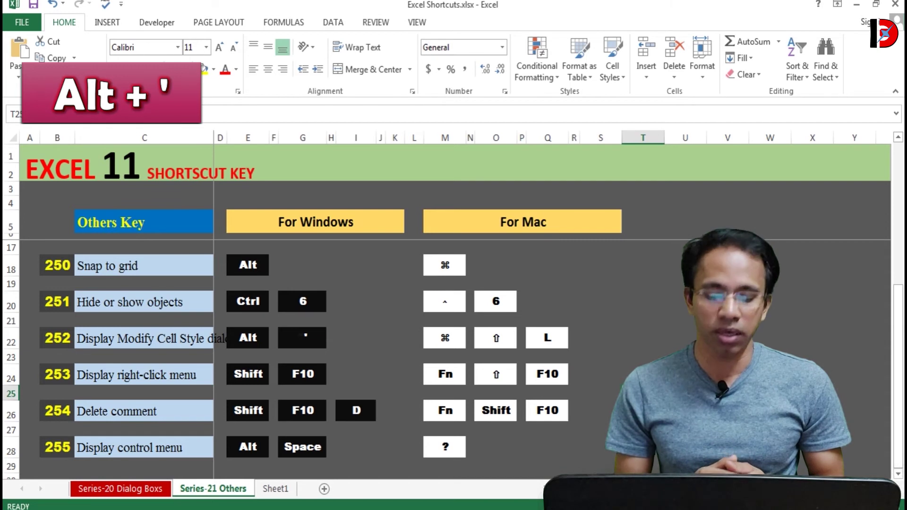
pyautogui.hotkey('alt', "'")
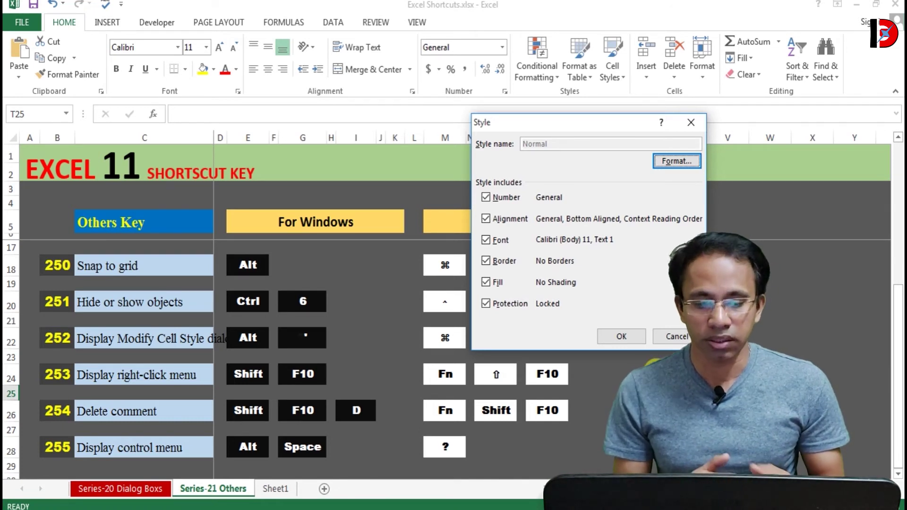
pyautogui.click(622, 337)
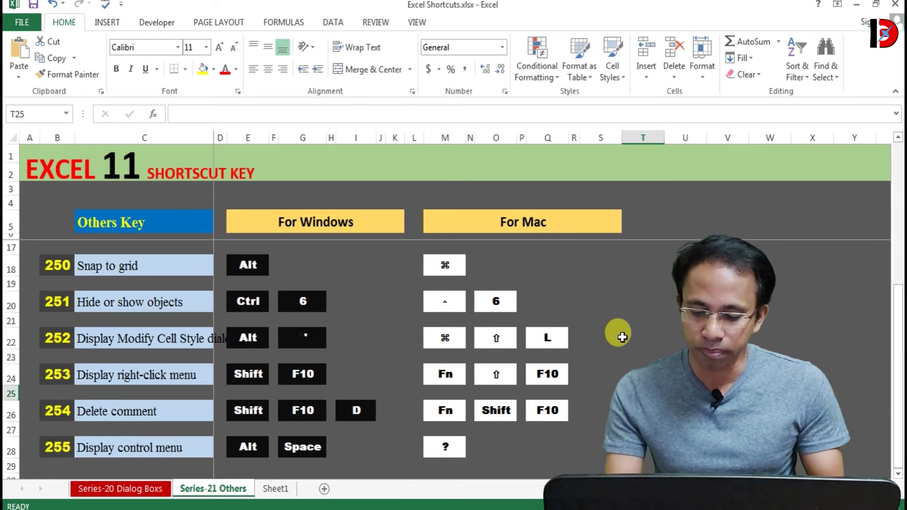
pyautogui.hotkey('shift', 'F10')
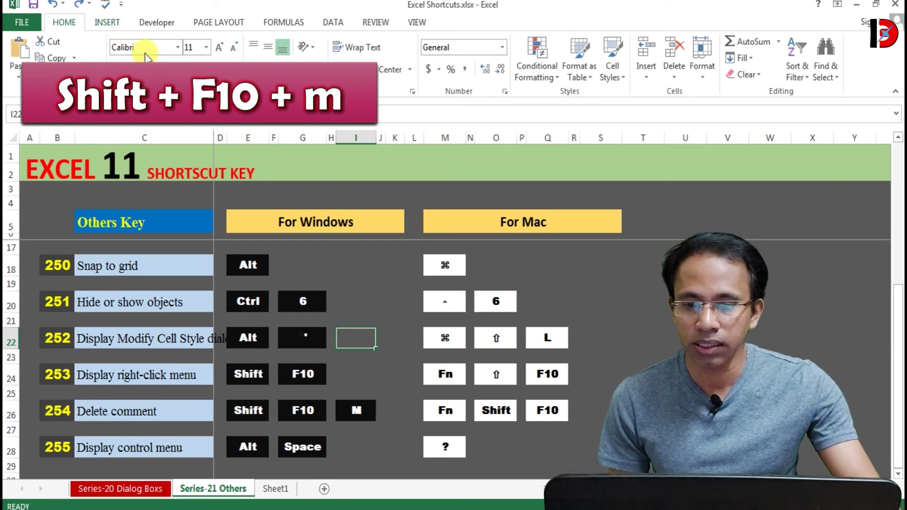
pyautogui.rightClick(357, 334)
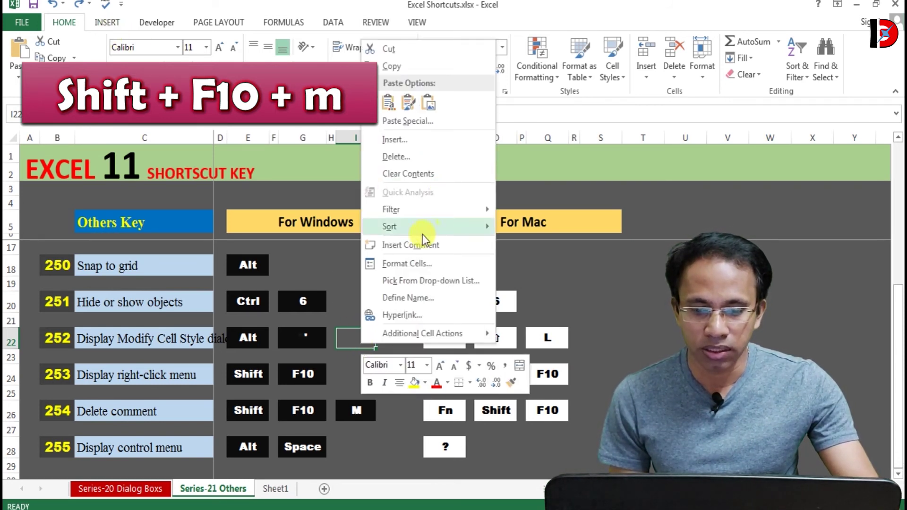
pyautogui.click(402, 245)
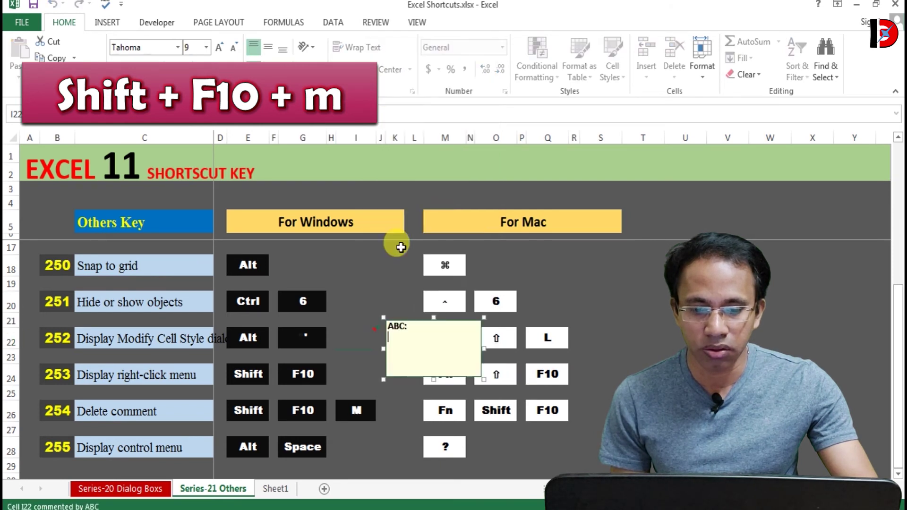
pyautogui.click(359, 355)
pyautogui.click(362, 334)
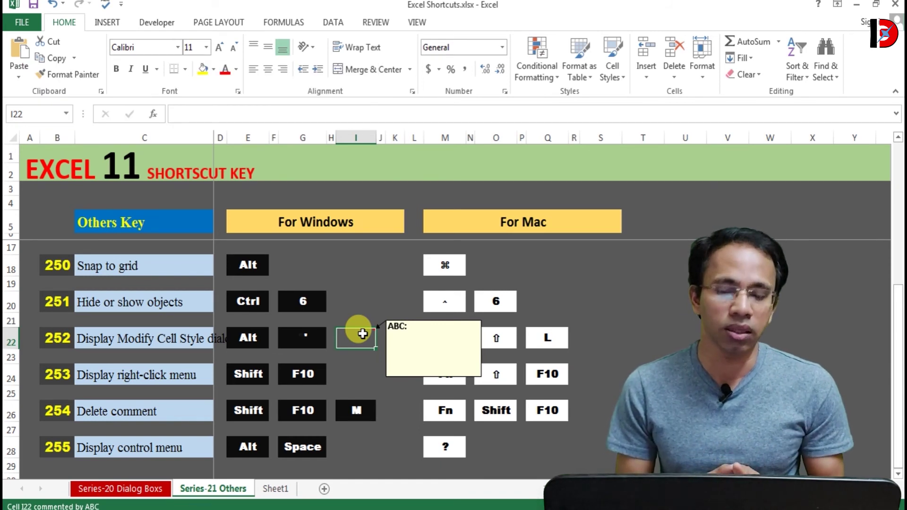
pyautogui.hotkey('shift', 'F10')
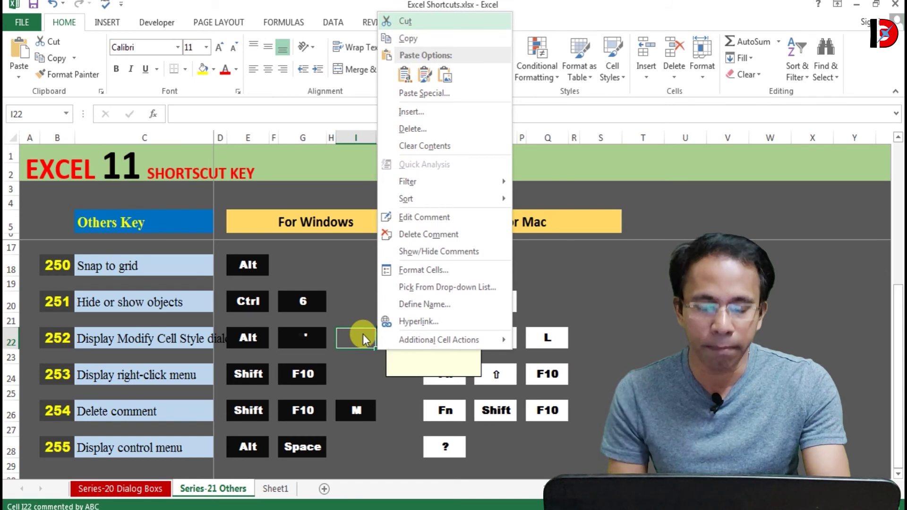
pyautogui.press('m')
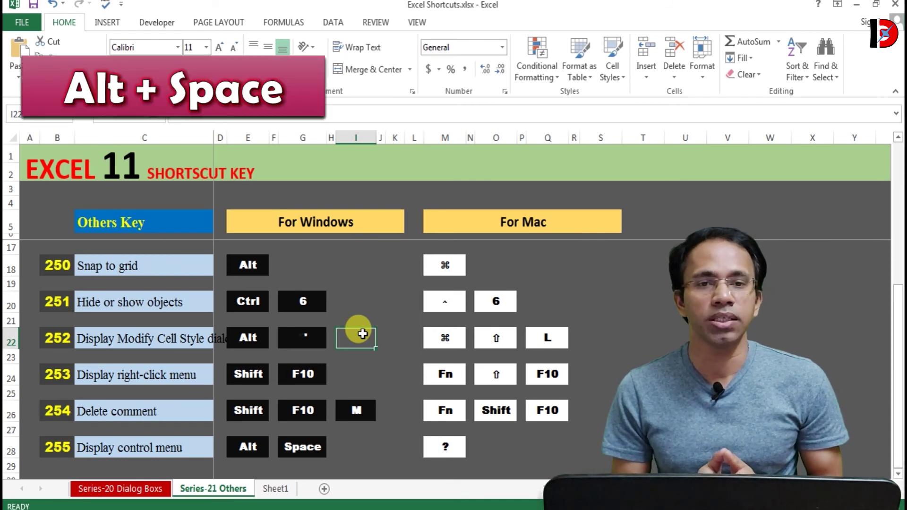
# Open the Excel window's control menu with Alt+Space.
pyautogui.hotkey('alt', 'space')
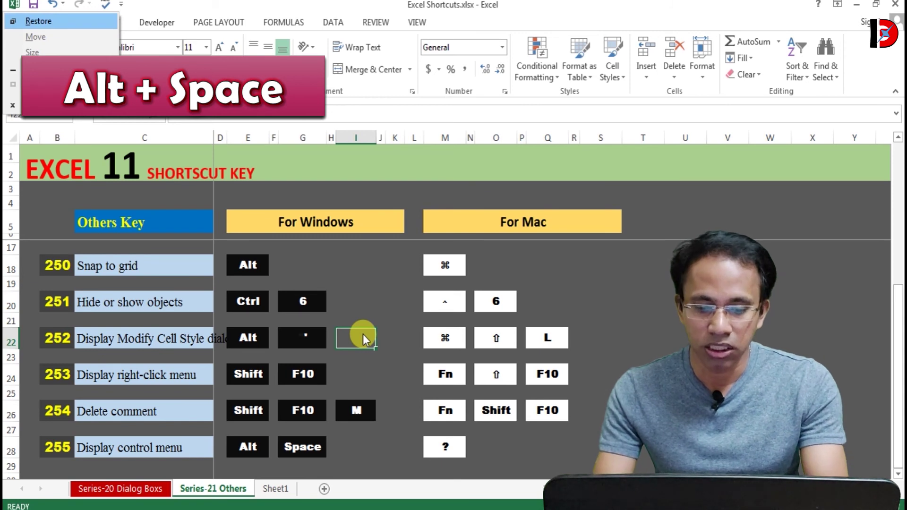